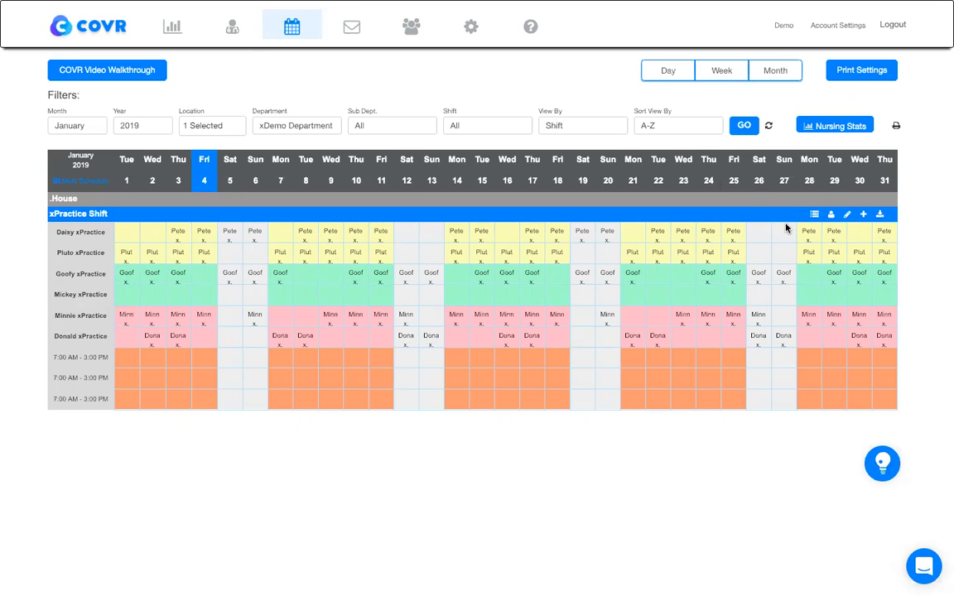
Review the xPractice Shift's daily shift targets and save them.
{"action": "left_click", "coordinate": [848, 216]}
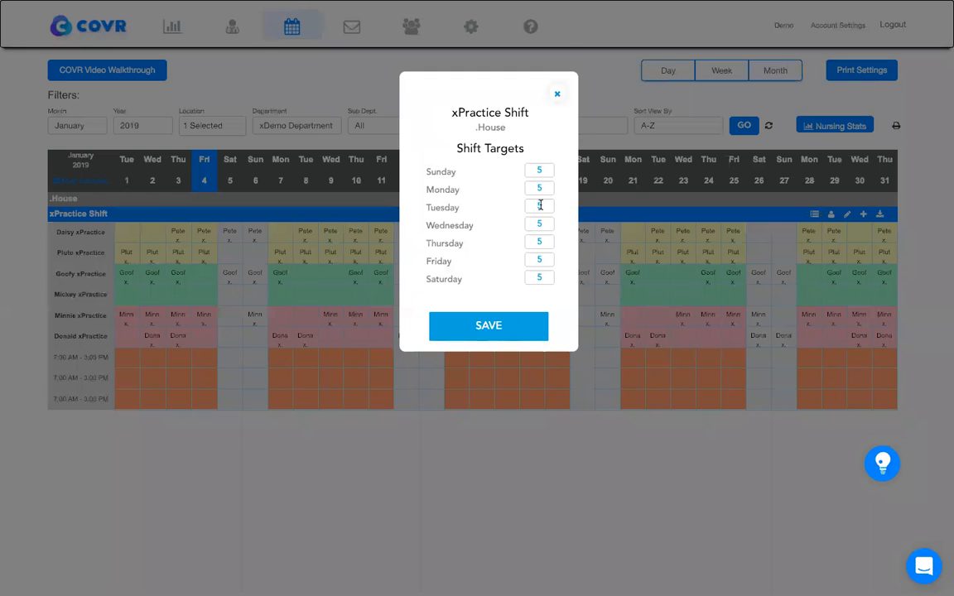
{"action": "left_click", "coordinate": [487, 326]}
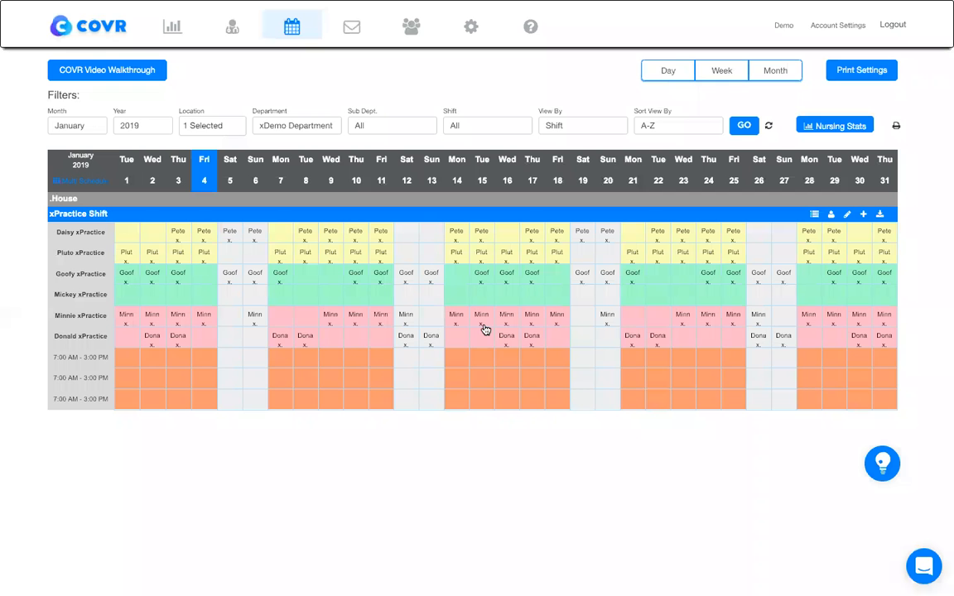
Open the suggested number of in-app shifts for xPractice Shift on Jan 4 (2), Jan 5 (3) and Jan 6 (2), 2019.
{"action": "left_click", "coordinate": [814, 215]}
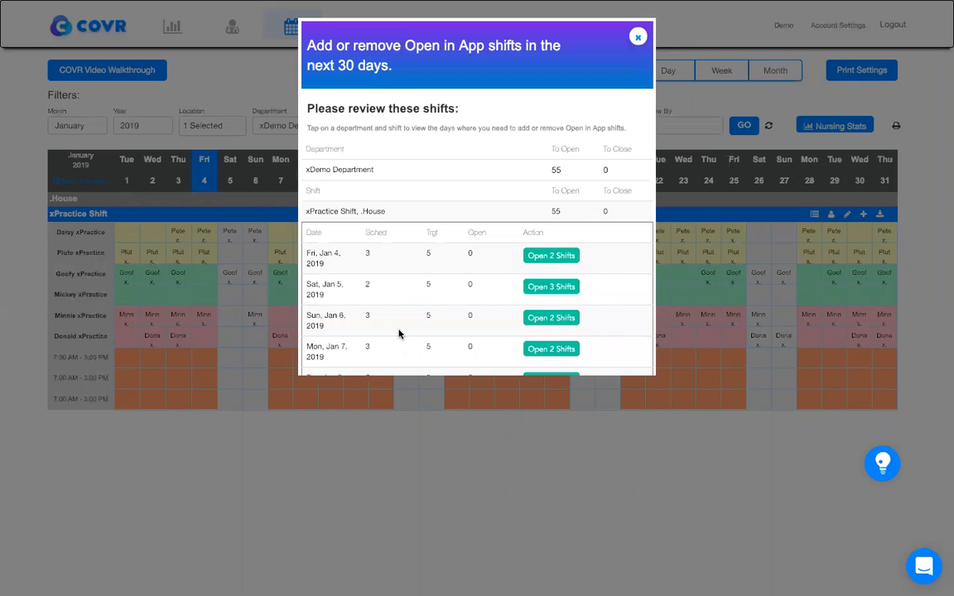
{"action": "scroll", "coordinate": [398, 335], "scroll_direction": "down", "scroll_amount": 3}
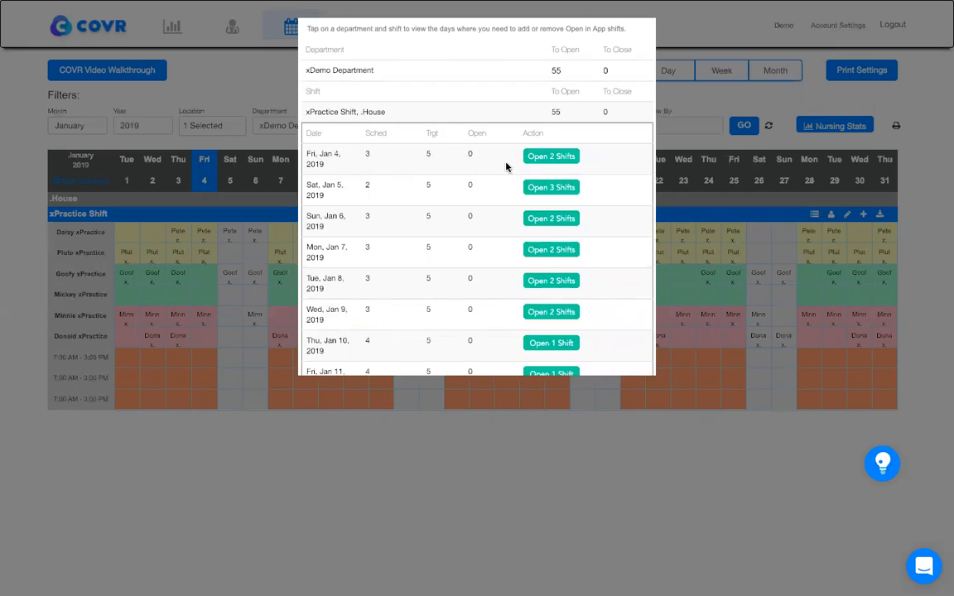
{"action": "left_click", "coordinate": [544, 156]}
{"action": "left_click", "coordinate": [543, 187]}
{"action": "left_click", "coordinate": [551, 219]}
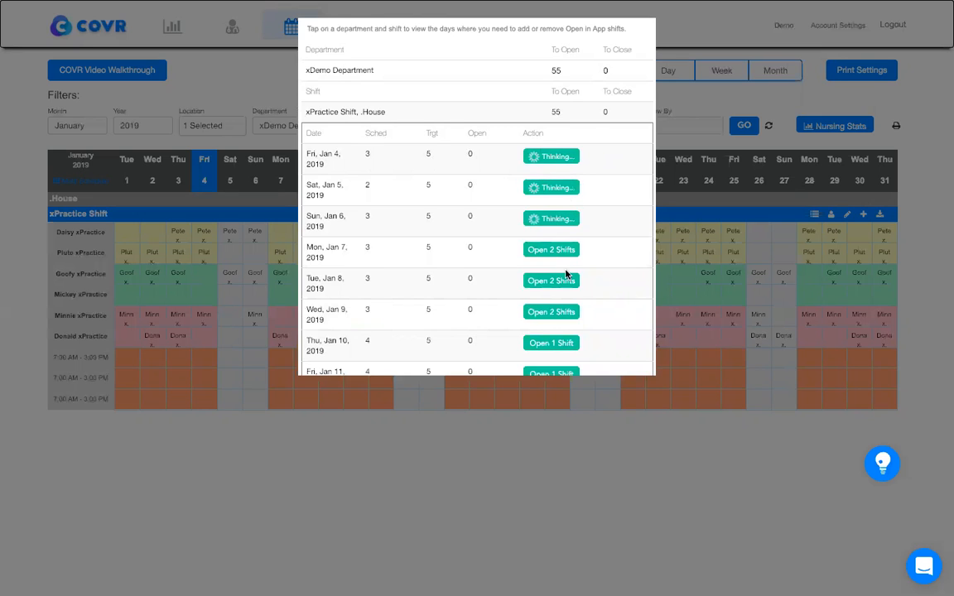
Look through the remaining dates in the open-shift review, close the review and refresh the schedule.
{"action": "scroll", "coordinate": [566, 274], "scroll_direction": "down", "scroll_amount": 10}
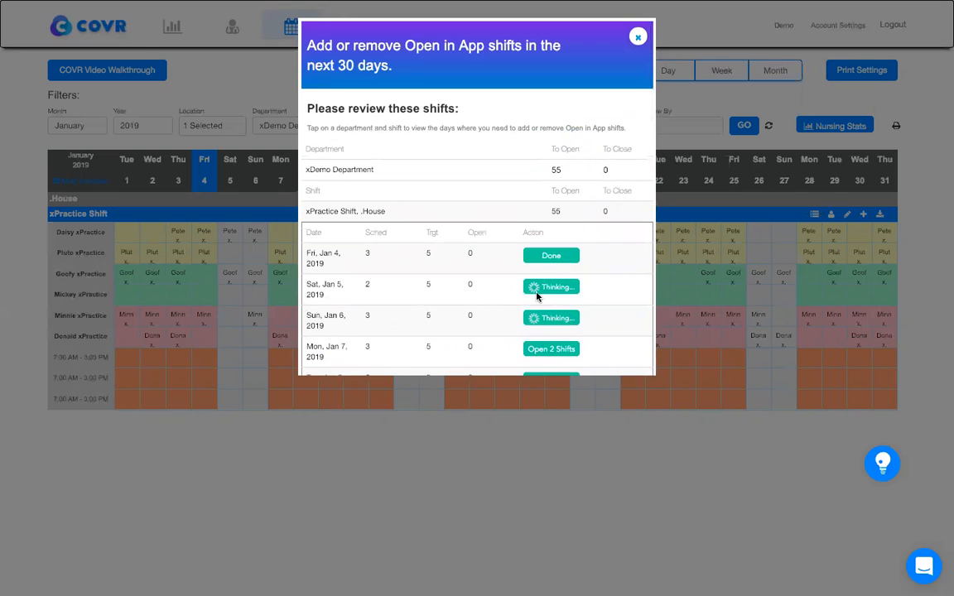
{"action": "scroll", "coordinate": [536, 296], "scroll_direction": "down", "scroll_amount": 5}
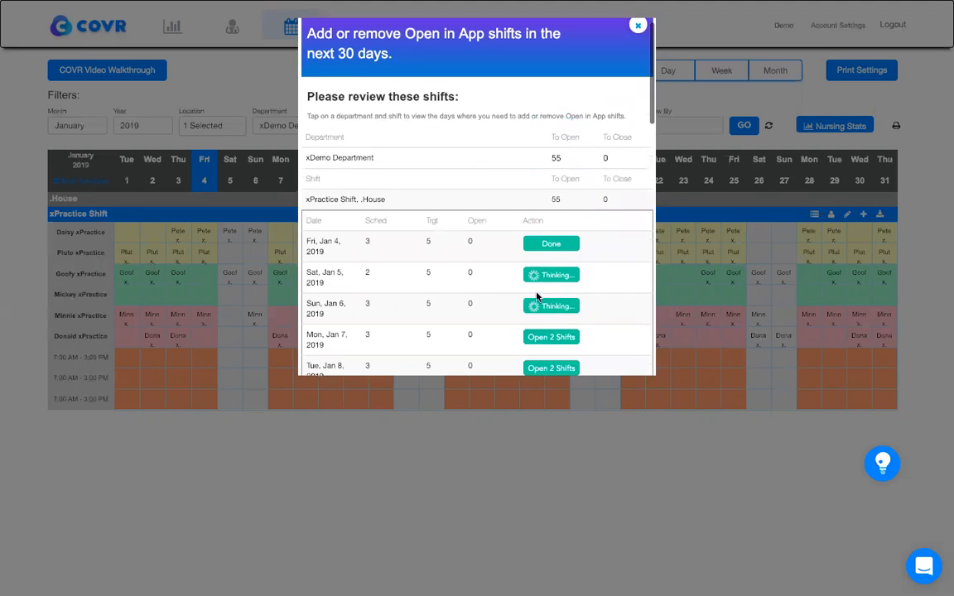
{"action": "scroll", "coordinate": [537, 296], "scroll_direction": "down", "scroll_amount": 5}
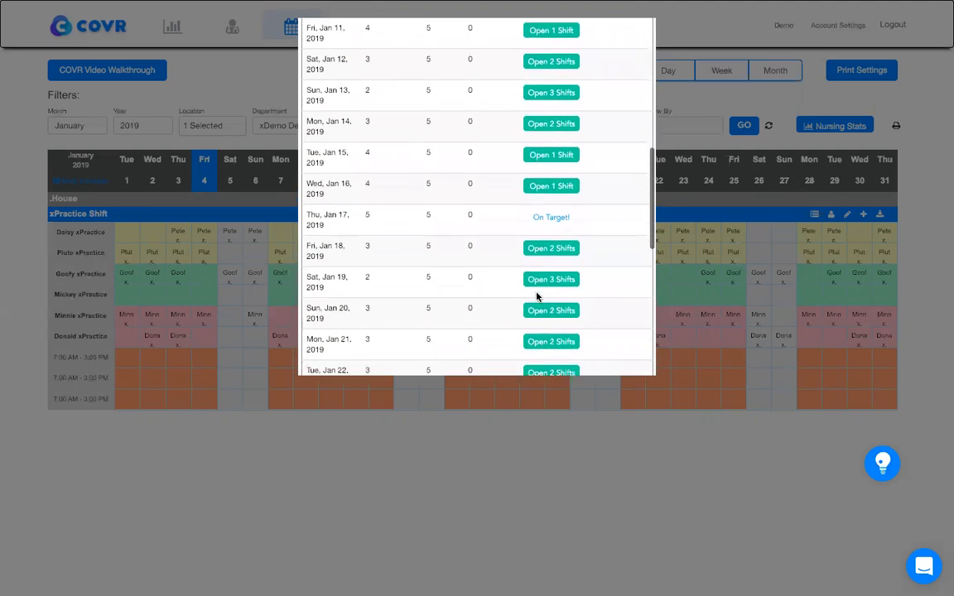
{"action": "scroll", "coordinate": [537, 296], "scroll_direction": "up", "scroll_amount": 10}
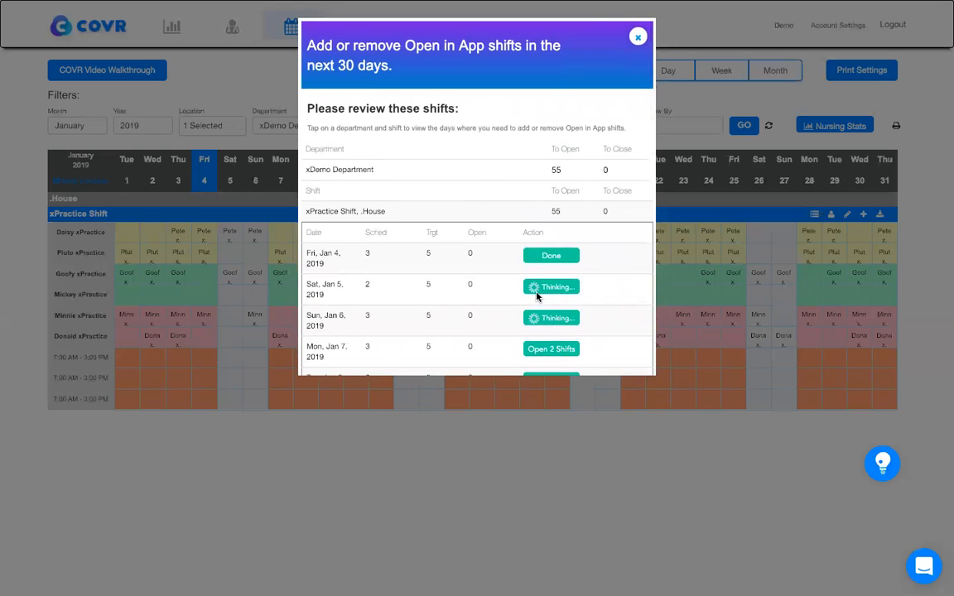
{"action": "scroll", "coordinate": [537, 295], "scroll_direction": "down", "scroll_amount": 3}
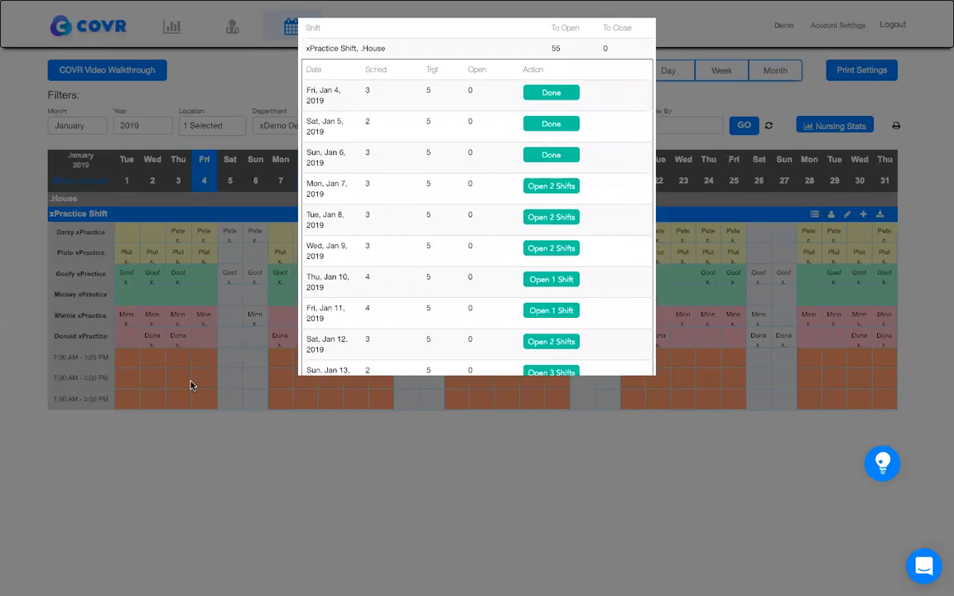
{"action": "scroll", "coordinate": [468, 282], "scroll_direction": "up", "scroll_amount": 5}
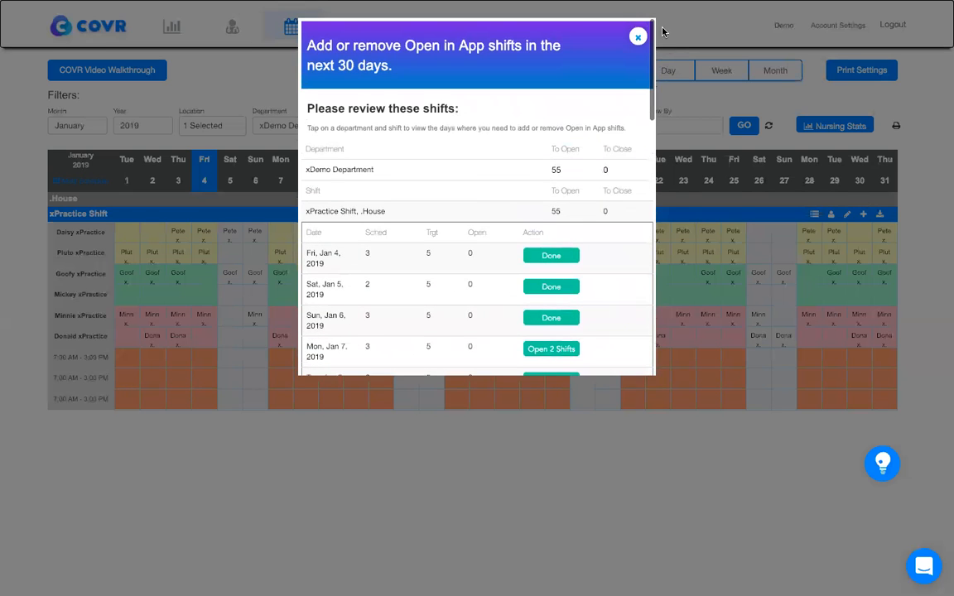
{"action": "left_click", "coordinate": [637, 39]}
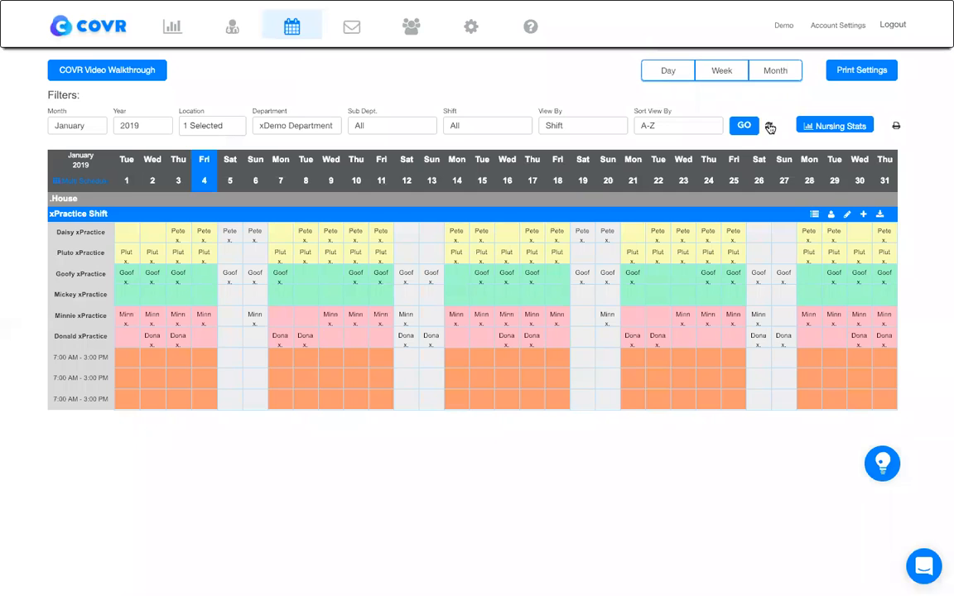
{"action": "left_click", "coordinate": [769, 127]}
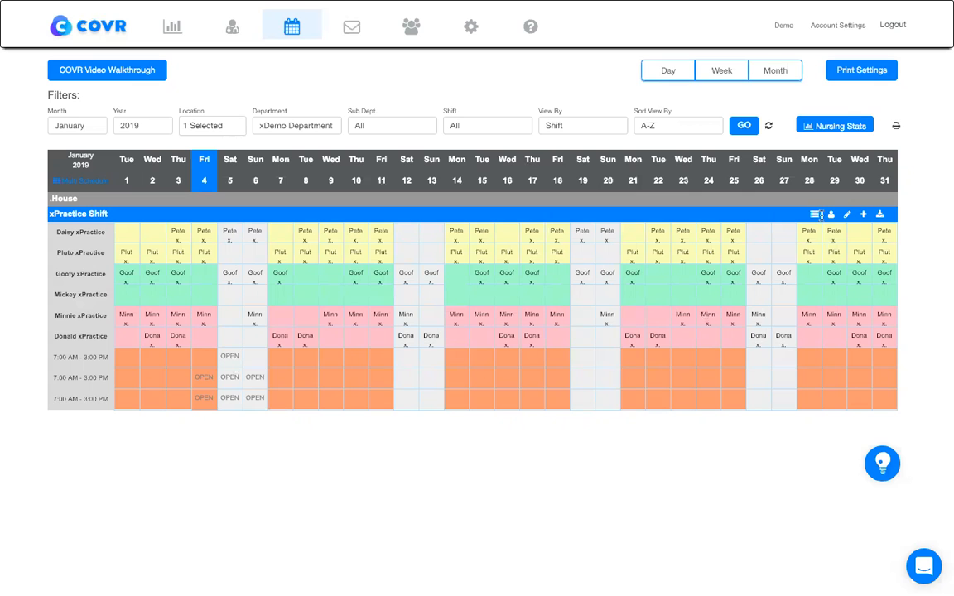
Set the xPractice Shift's targets for Sunday, Monday and Tuesday to 4.
{"action": "left_click", "coordinate": [847, 214]}
{"action": "left_click", "coordinate": [540, 170]}
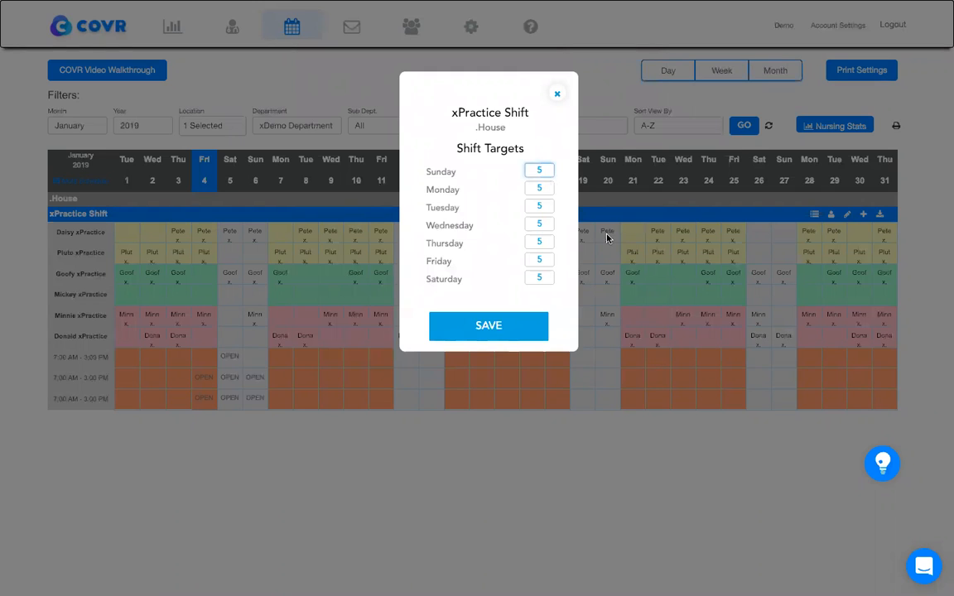
{"action": "key", "text": "BackSpace"}
{"action": "type", "text": "4"}
{"action": "left_click", "coordinate": [543, 188]}
{"action": "key", "text": "BackSpace"}
{"action": "type", "text": "4"}
{"action": "left_click", "coordinate": [543, 207]}
{"action": "key", "text": "BackSpace"}
{"action": "type", "text": "4"}
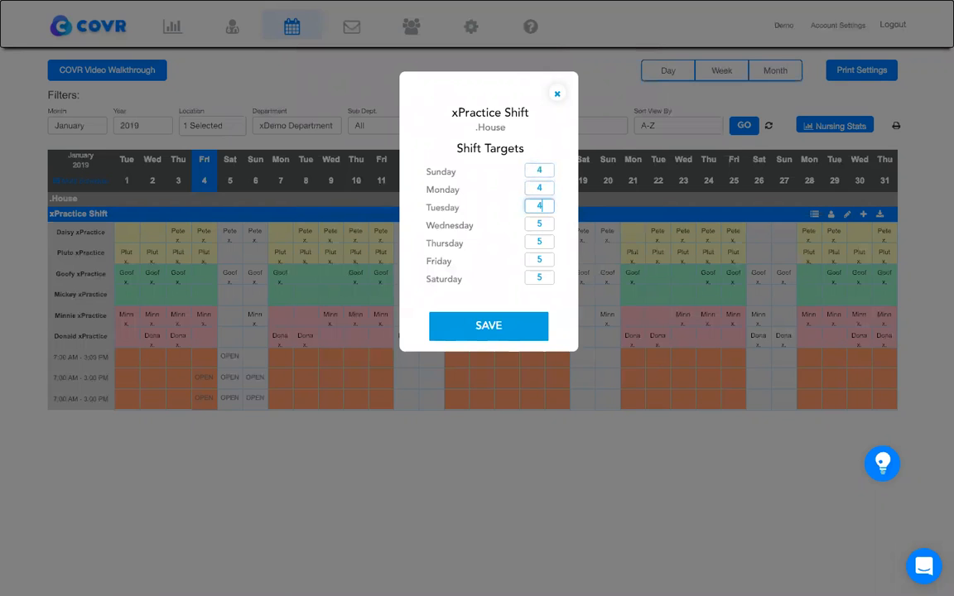
Set the Wednesday, Thursday, Friday and Saturday shift targets to 4 and save the targets.
{"action": "left_click", "coordinate": [543, 223]}
{"action": "key", "text": "BackSpace"}
{"action": "type", "text": "4"}
{"action": "left_click", "coordinate": [541, 242]}
{"action": "key", "text": "BackSpace"}
{"action": "type", "text": "4"}
{"action": "left_click", "coordinate": [543, 261]}
{"action": "key", "text": "BackSpace"}
{"action": "type", "text": "4"}
{"action": "left_click", "coordinate": [541, 277]}
{"action": "key", "text": "BackSpace"}
{"action": "type", "text": "4"}
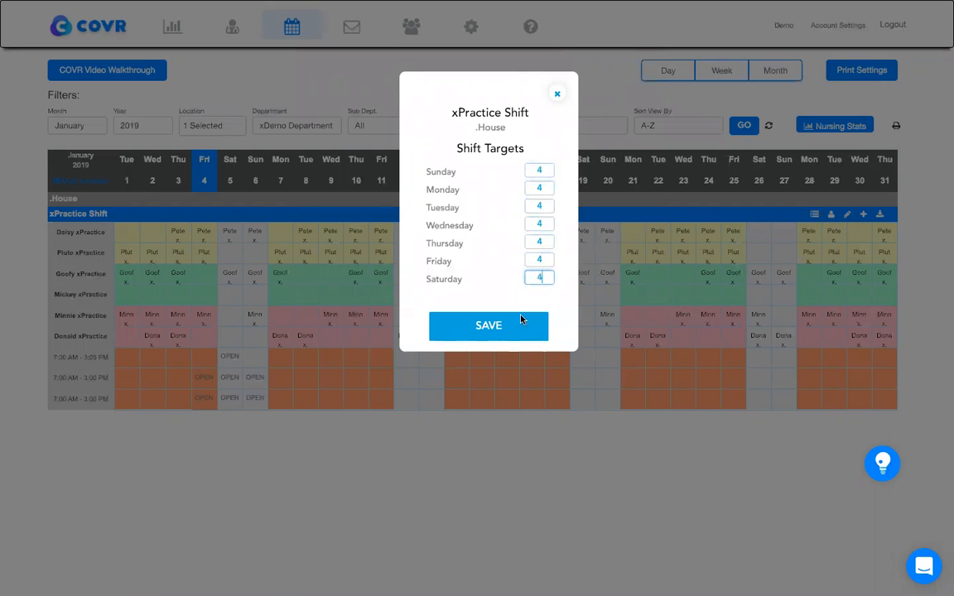
{"action": "left_click", "coordinate": [522, 324]}
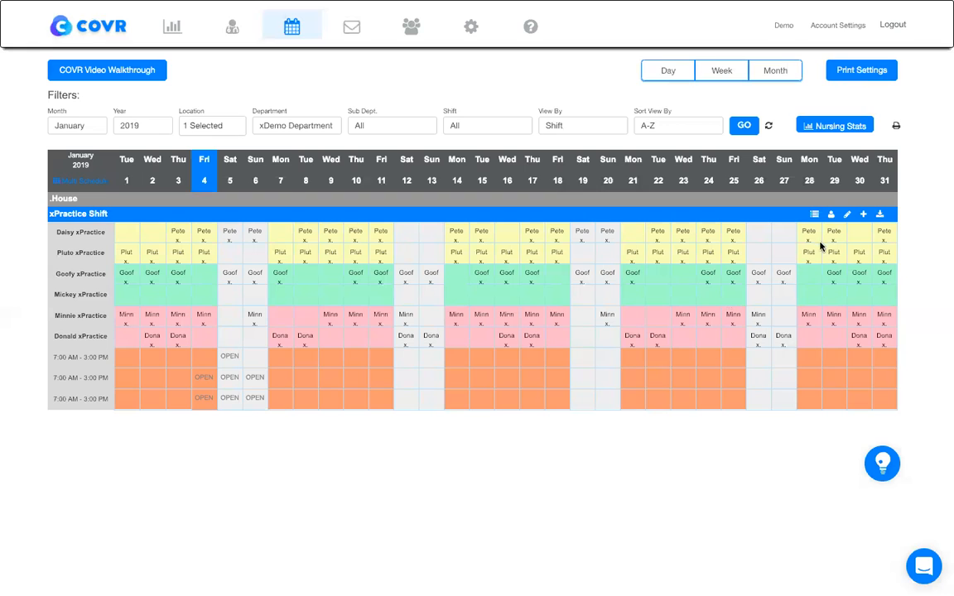
Examine the open, close and overscheduled status of each date in the xPractice Shift's 30-day open-shift review.
{"action": "left_click", "coordinate": [815, 215]}
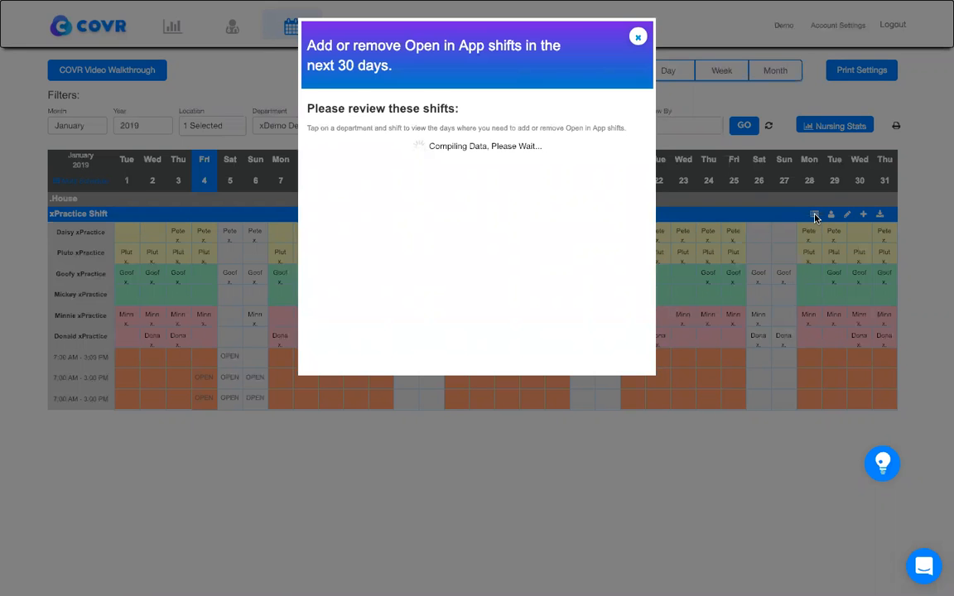
{"action": "scroll", "coordinate": [497, 289], "scroll_direction": "down", "scroll_amount": 5}
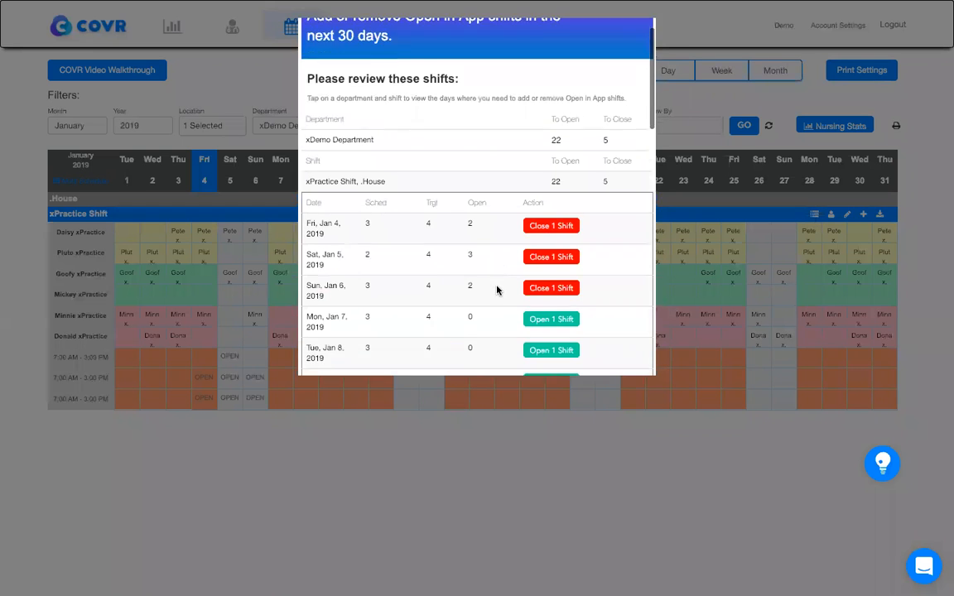
{"action": "scroll", "coordinate": [497, 289], "scroll_direction": "down", "scroll_amount": 2}
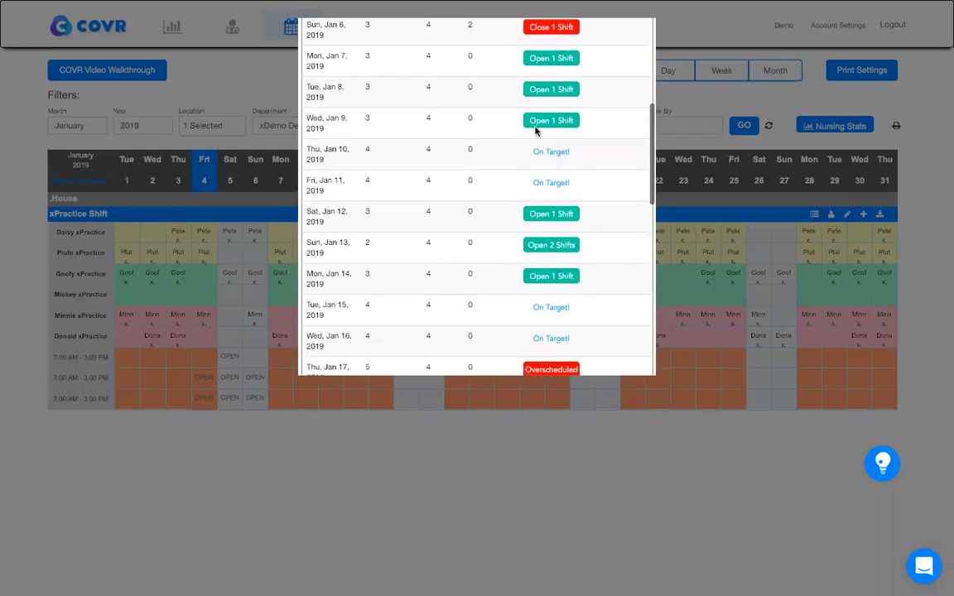
{"action": "scroll", "coordinate": [534, 130], "scroll_direction": "down", "scroll_amount": 3}
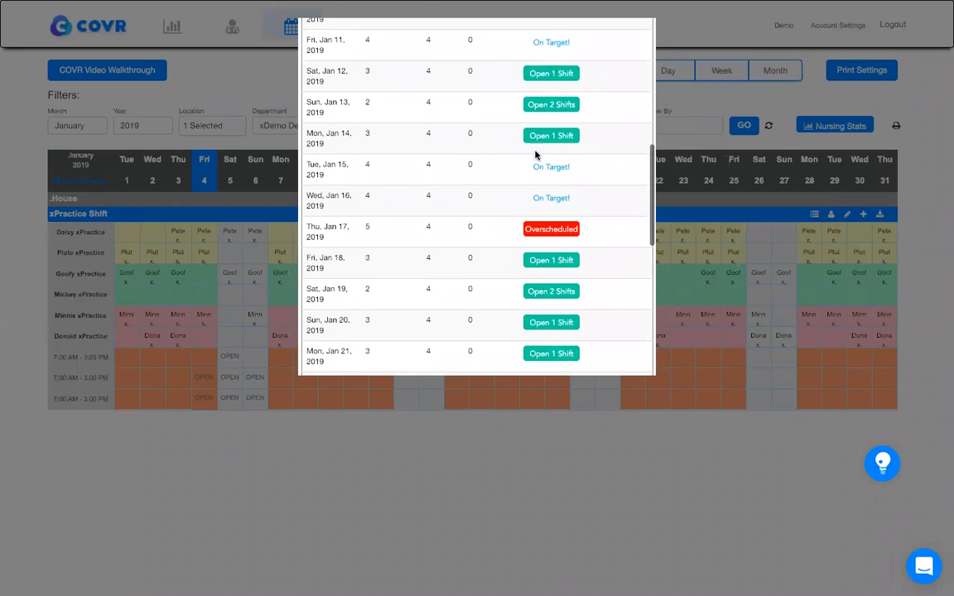
{"action": "scroll", "coordinate": [526, 205], "scroll_direction": "down", "scroll_amount": 1}
{"action": "scroll", "coordinate": [525, 206], "scroll_direction": "up", "scroll_amount": 6}
{"action": "scroll", "coordinate": [534, 210], "scroll_direction": "down", "scroll_amount": 5}
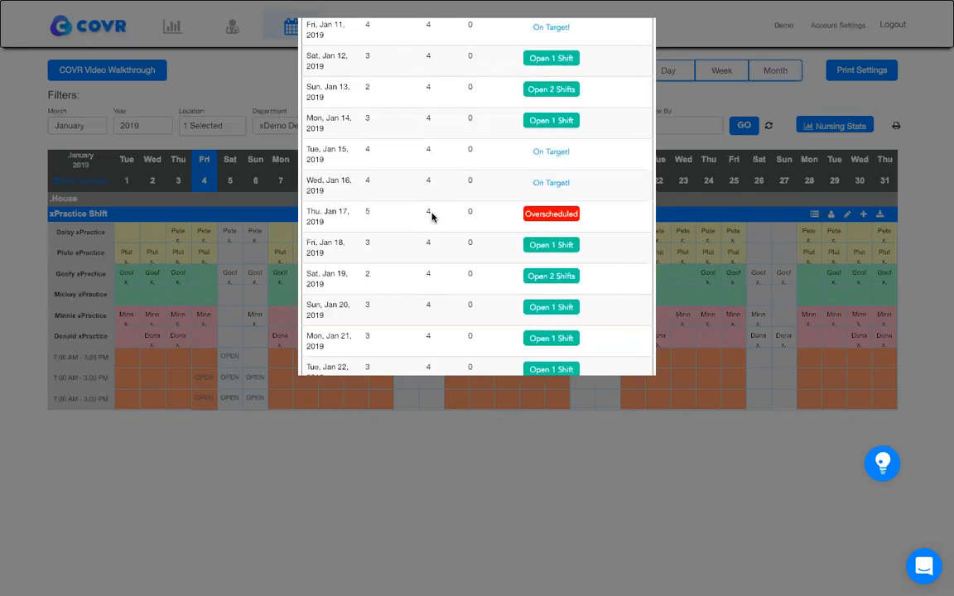
{"action": "scroll", "coordinate": [543, 229], "scroll_direction": "up", "scroll_amount": 8}
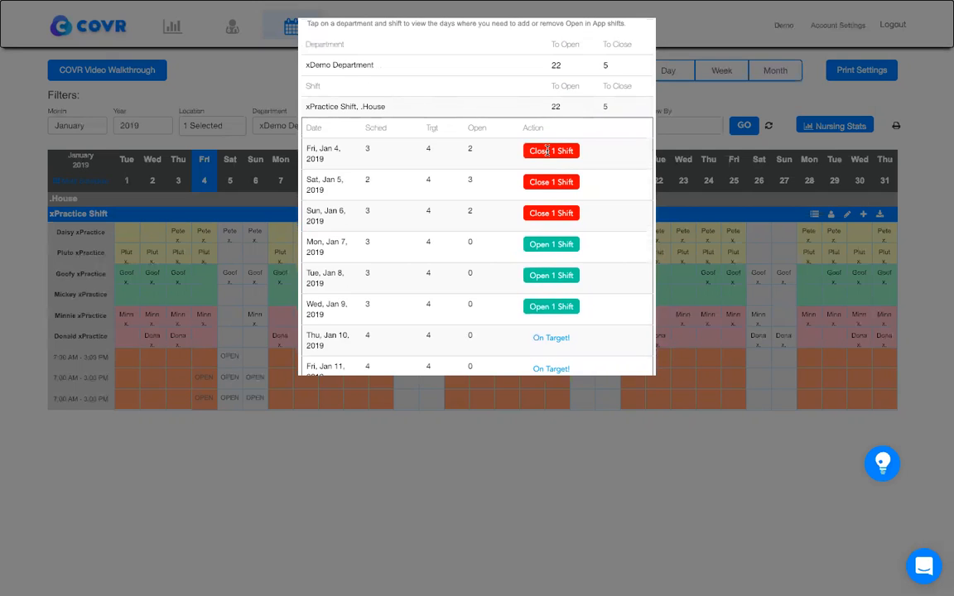
Close one open in-app shift each on Jan 4, Jan 5 and Jan 6, 2019, and leave the shift review.
{"action": "left_click", "coordinate": [547, 151]}
{"action": "left_click", "coordinate": [549, 182]}
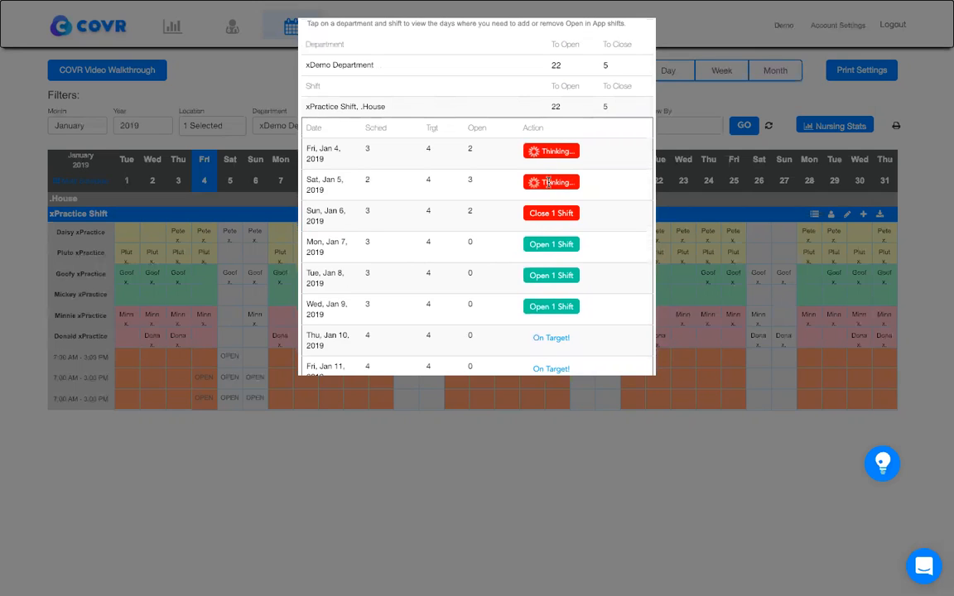
{"action": "left_click", "coordinate": [546, 213]}
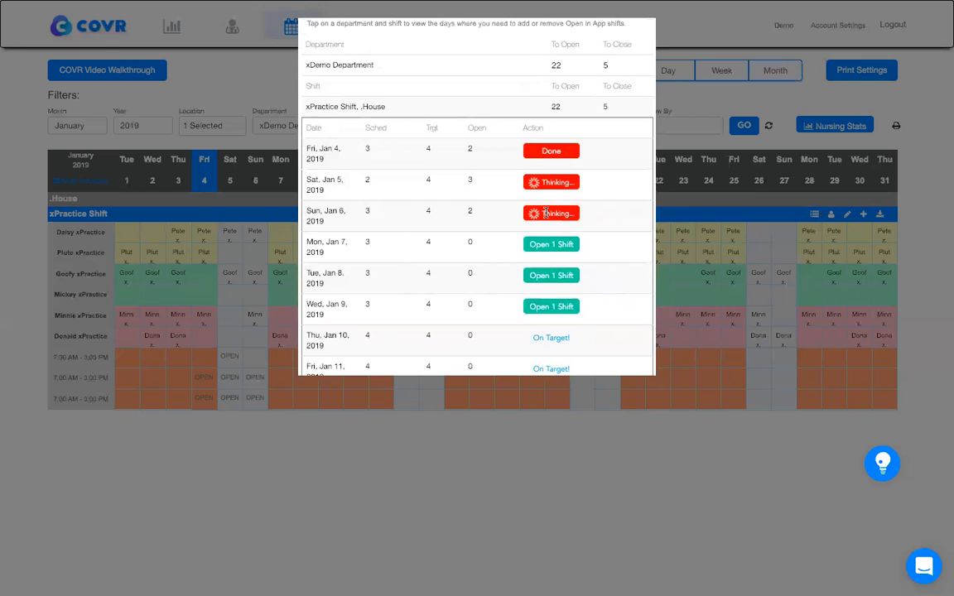
{"action": "scroll", "coordinate": [610, 175], "scroll_direction": "up", "scroll_amount": 3}
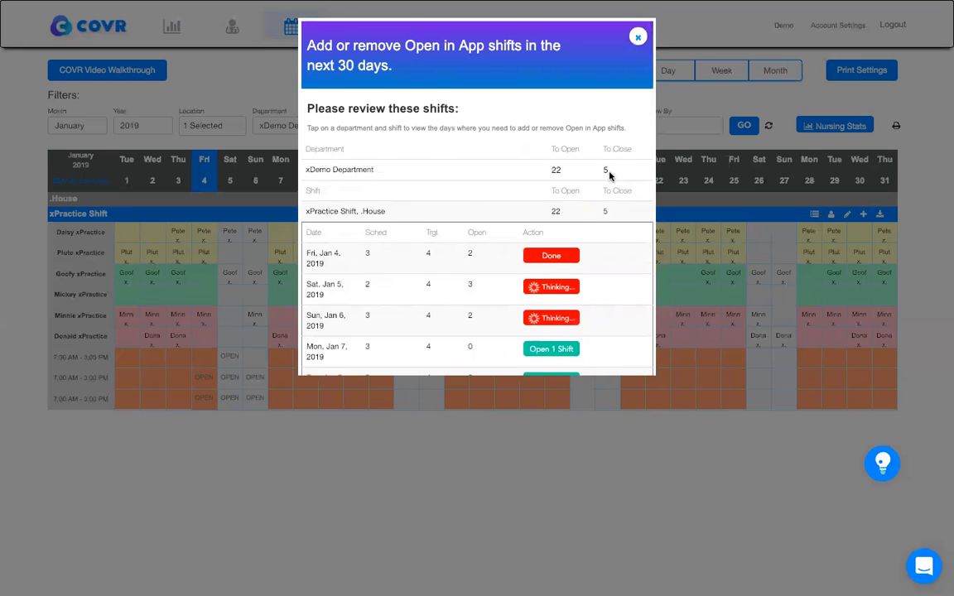
{"action": "left_click", "coordinate": [637, 38]}
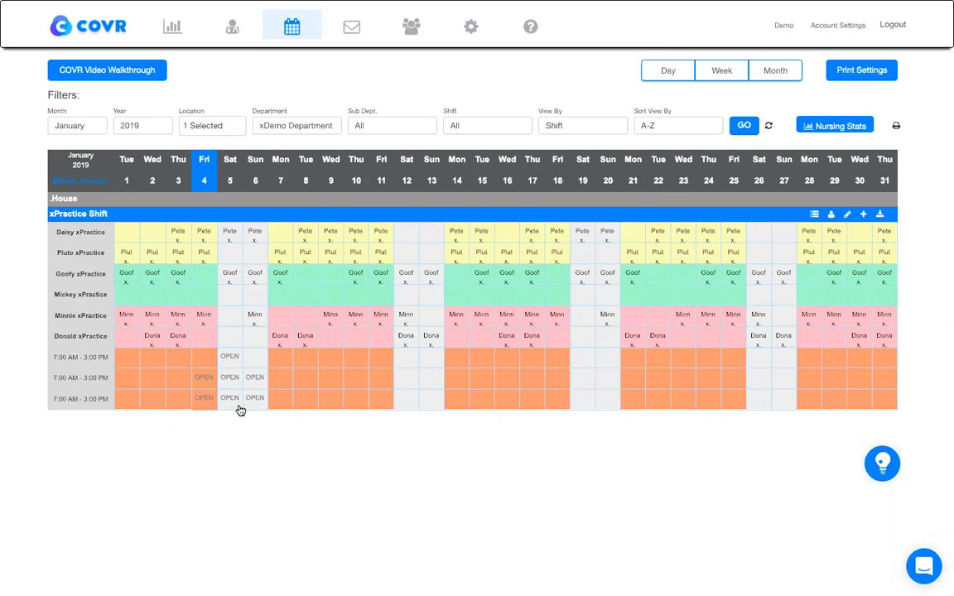
Show the over/under and open-shift counts for xPractice Shift, and review its FTE needs for the next 6 weeks.
{"action": "left_click", "coordinate": [881, 215]}
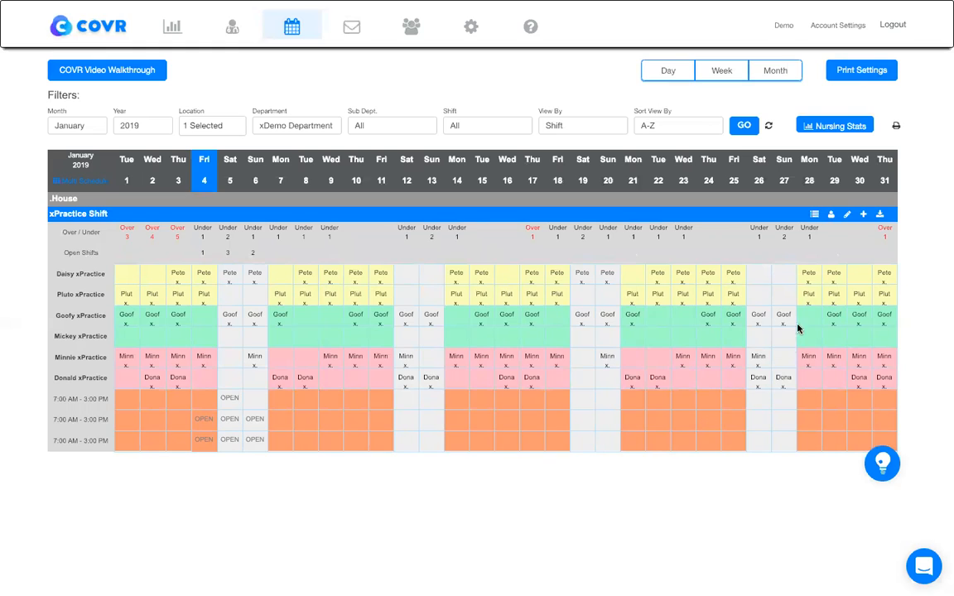
{"action": "left_click", "coordinate": [831, 216]}
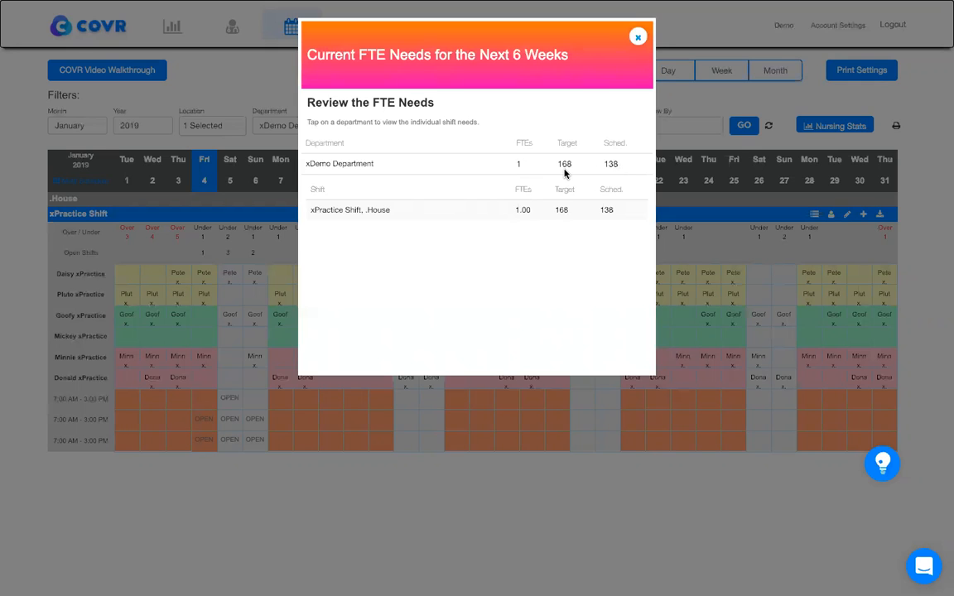
{"action": "left_click", "coordinate": [638, 39]}
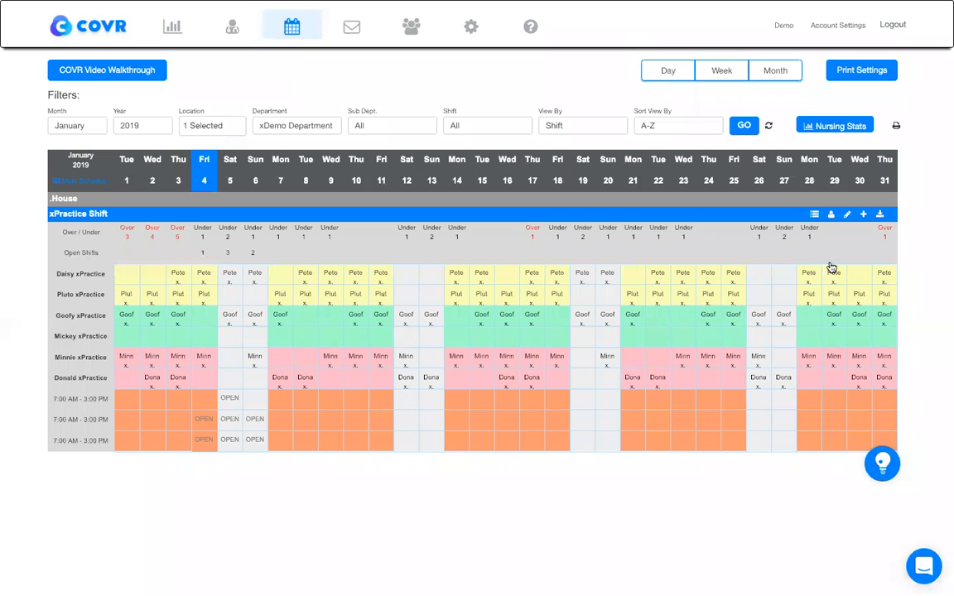
Add an Ongoing Regular Shift row to xPractice Shift from 07:00 to 15:00 with a 00:30 meal length.
{"action": "left_click", "coordinate": [863, 215]}
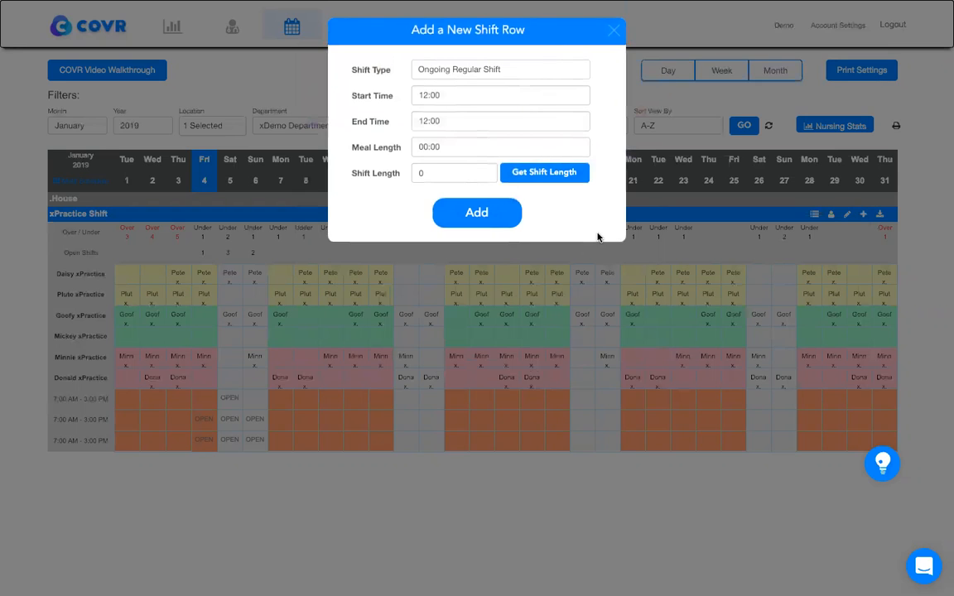
{"action": "left_click", "coordinate": [468, 96]}
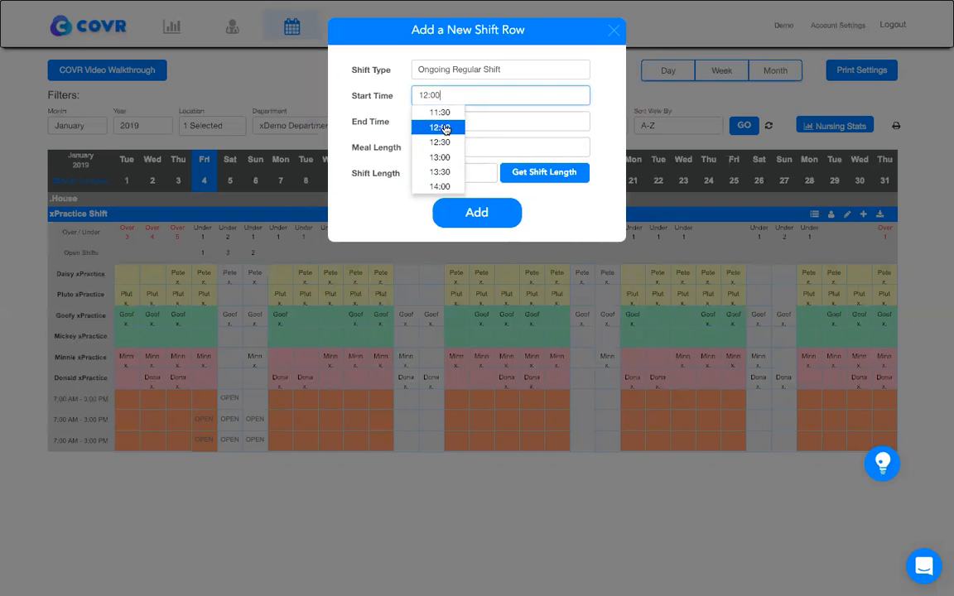
{"action": "scroll", "coordinate": [445, 131], "scroll_direction": "up", "scroll_amount": 2}
{"action": "scroll", "coordinate": [445, 130], "scroll_direction": "up", "scroll_amount": 2}
{"action": "left_click", "coordinate": [440, 119]}
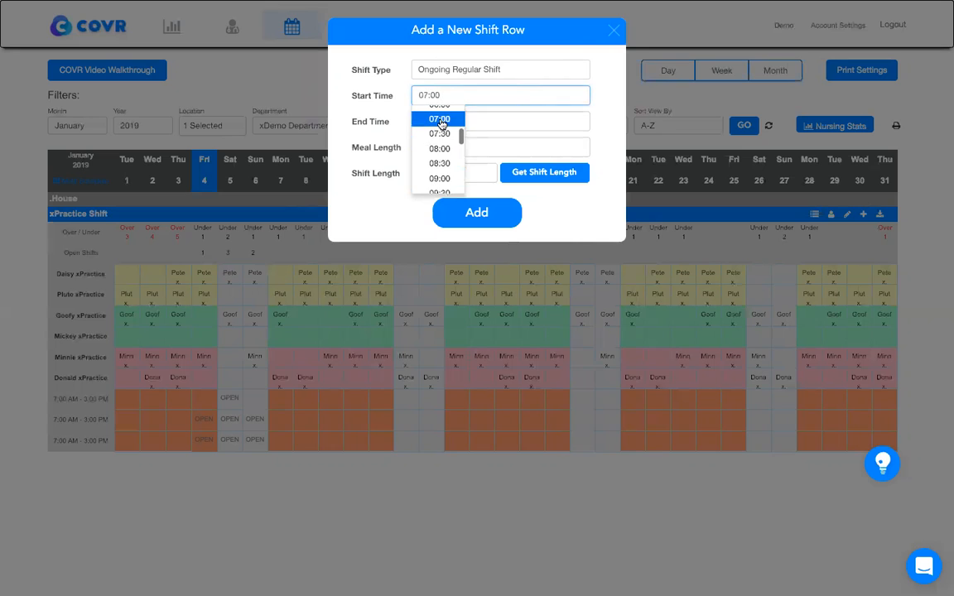
{"action": "left_click", "coordinate": [442, 119]}
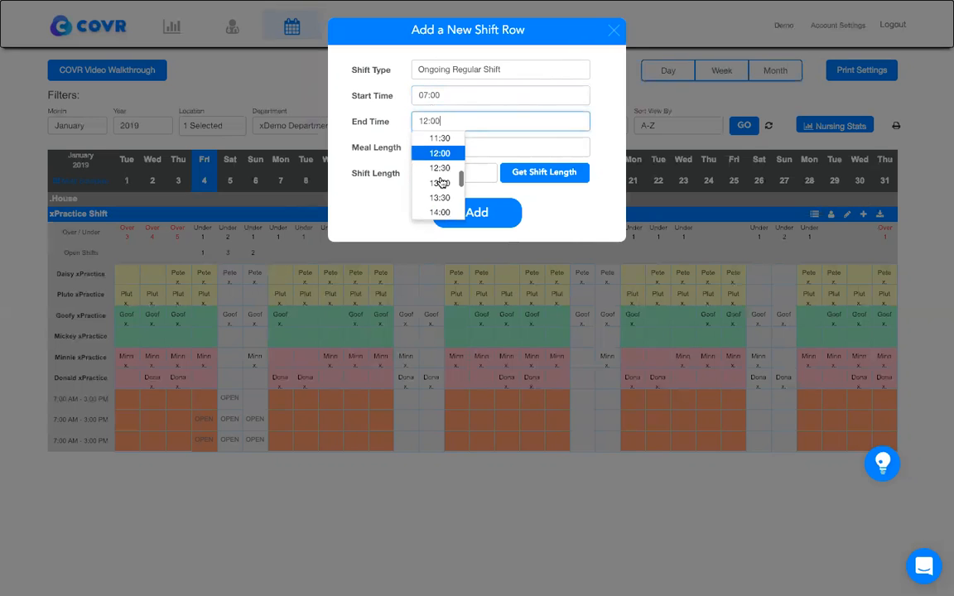
{"action": "scroll", "coordinate": [441, 198], "scroll_direction": "down", "scroll_amount": 2}
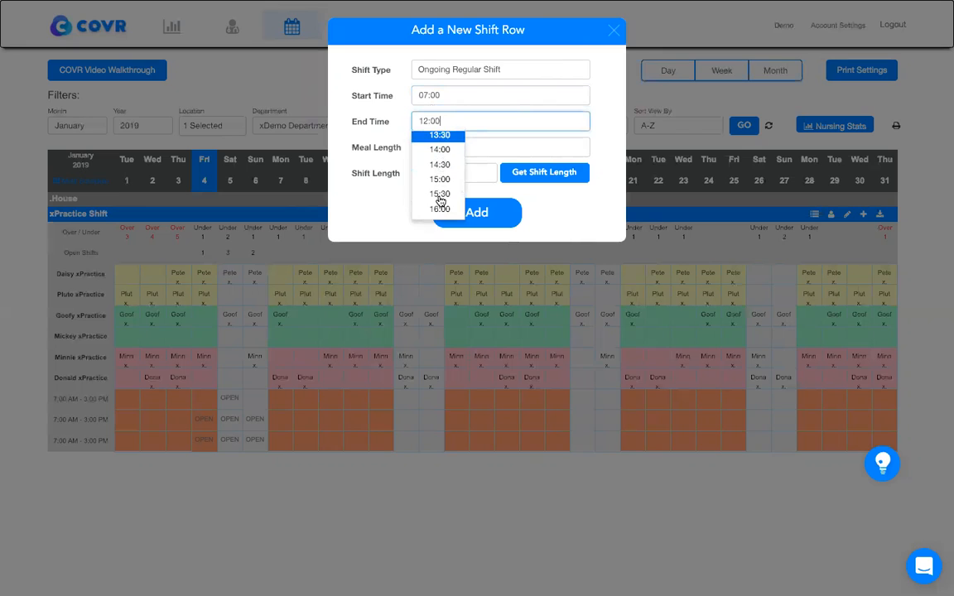
{"action": "left_click", "coordinate": [441, 180]}
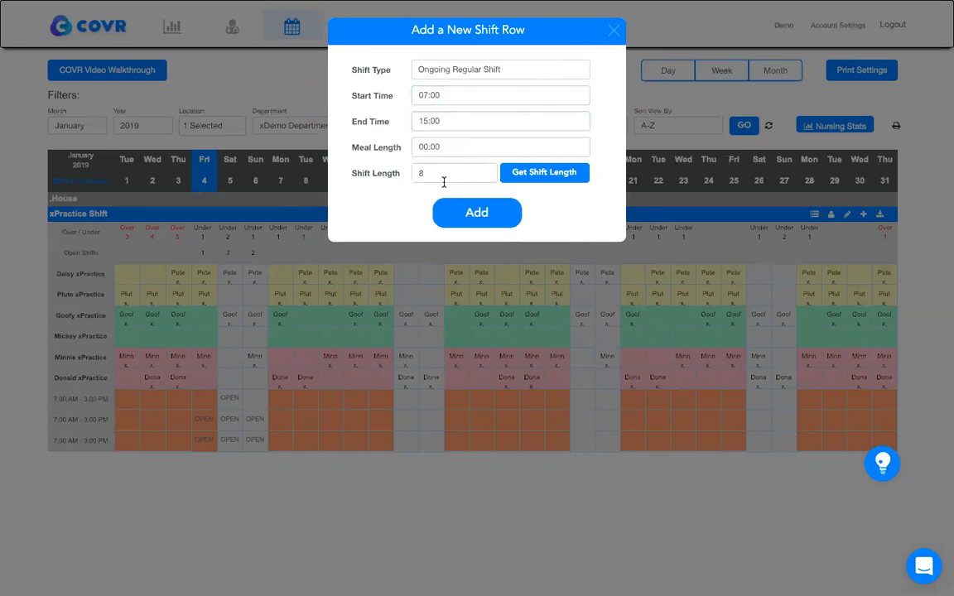
{"action": "left_click", "coordinate": [441, 148]}
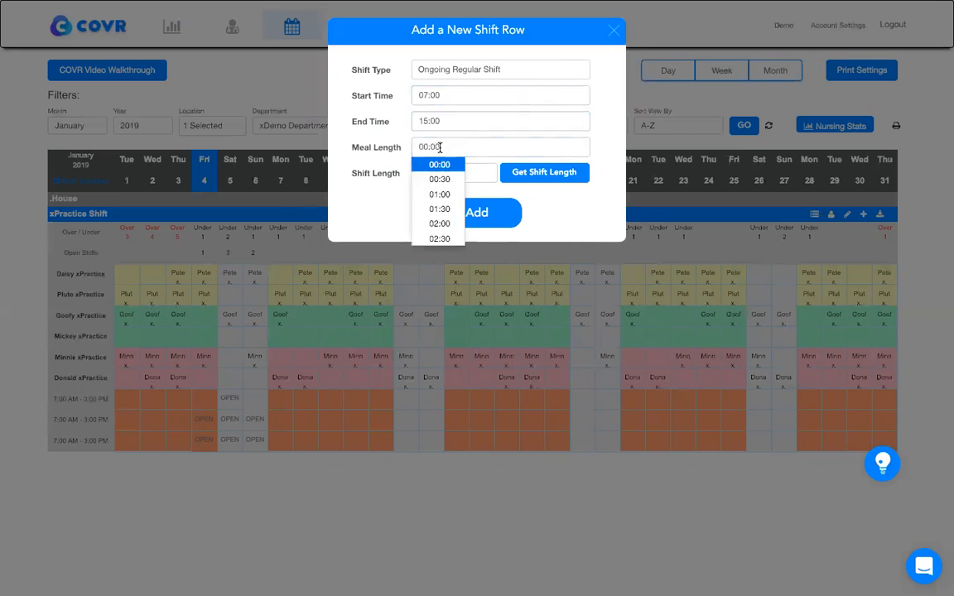
{"action": "left_click", "coordinate": [441, 180]}
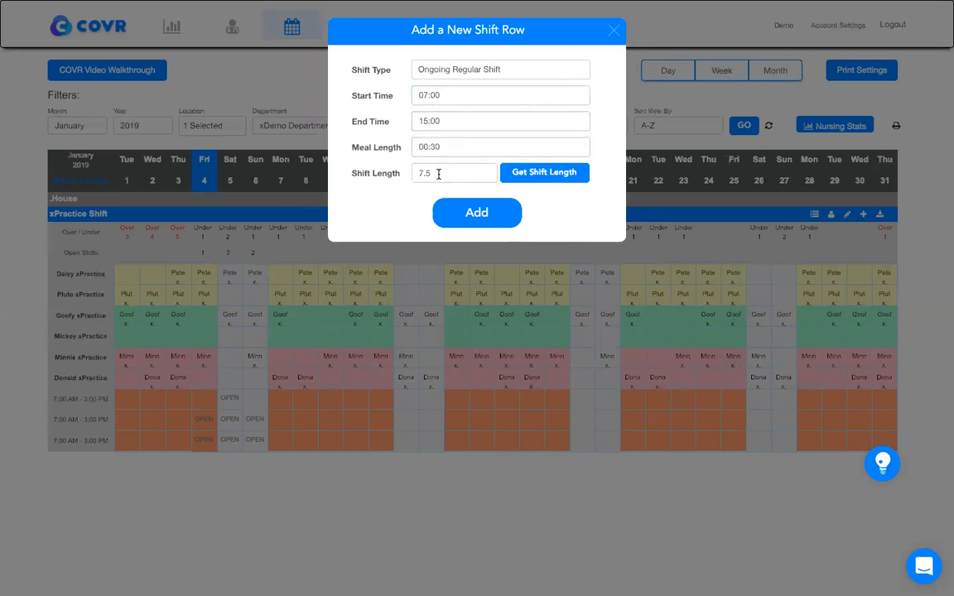
{"action": "left_click", "coordinate": [488, 215]}
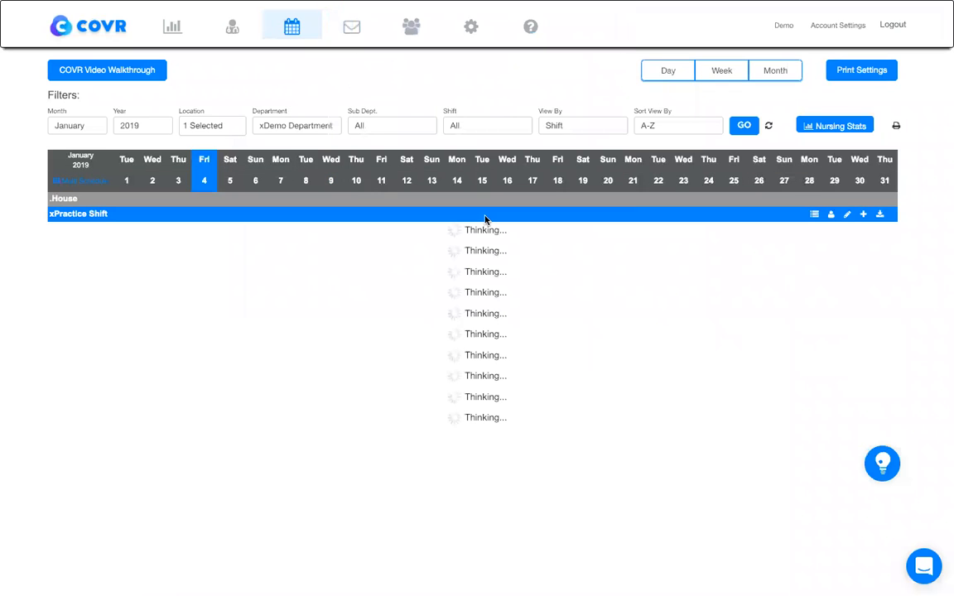